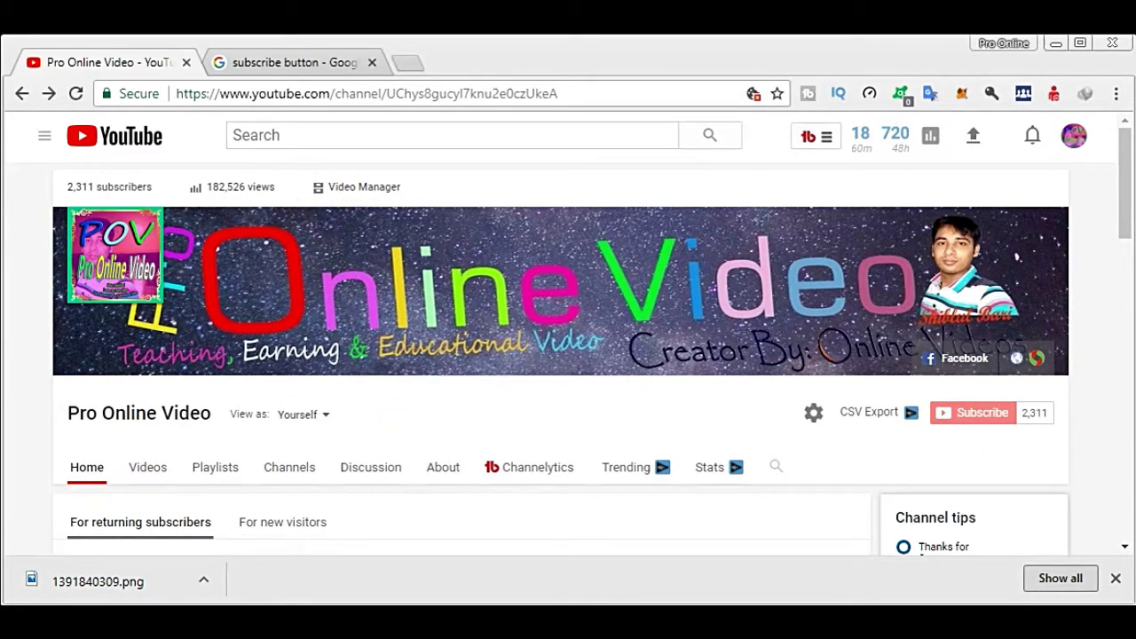
Step: Open the Video Manager from the channel page and go to the channel's Status and Features settings
{"action": "mouse_move", "coordinate": [304, 169]}
{"action": "left_mouse_down"}
{"action": "mouse_move", "coordinate": [355, 195]}
{"action": "mouse_move", "coordinate": [415, 201]}
{"action": "left_mouse_up"}
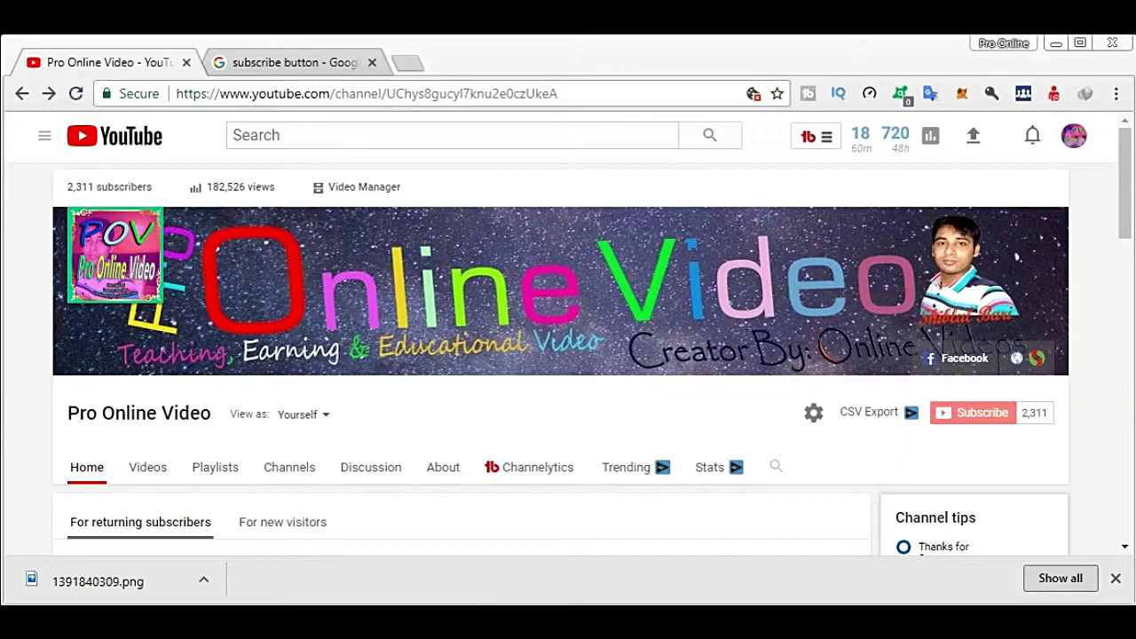
{"action": "left_click", "coordinate": [327, 194]}
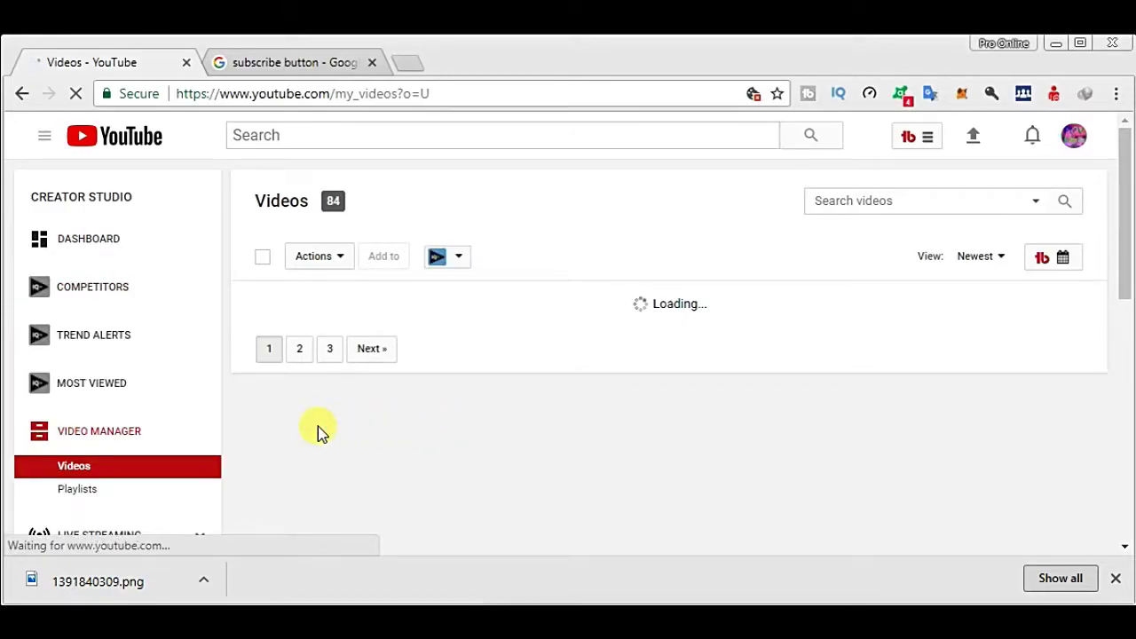
{"action": "scroll", "coordinate": [271, 382], "scroll_direction": "down", "scroll_amount": 3}
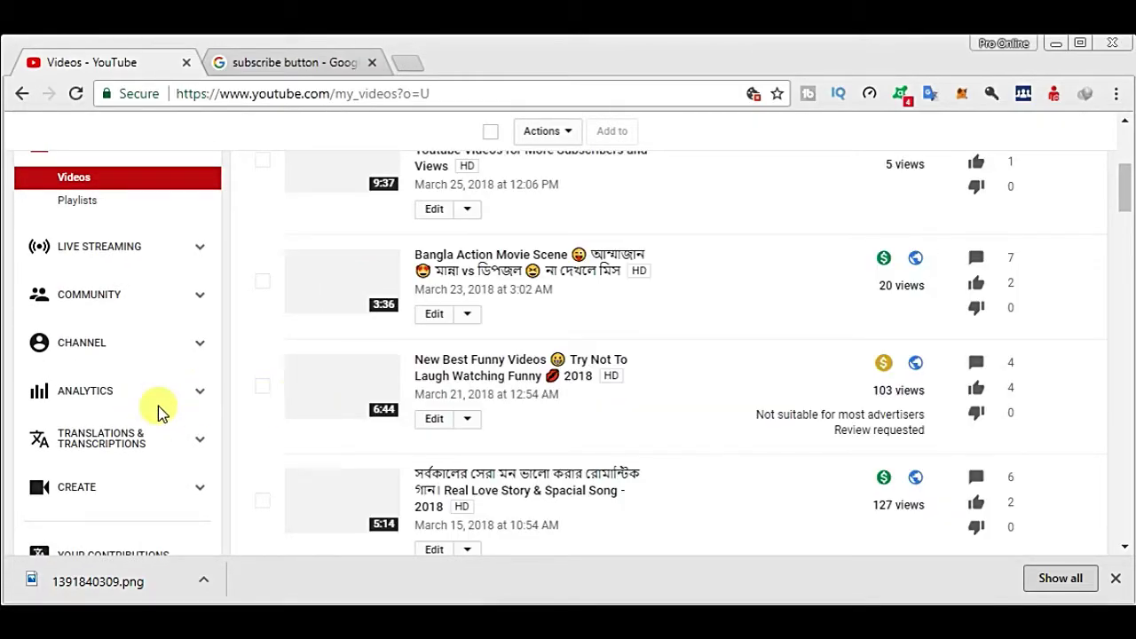
{"action": "left_click", "coordinate": [96, 353]}
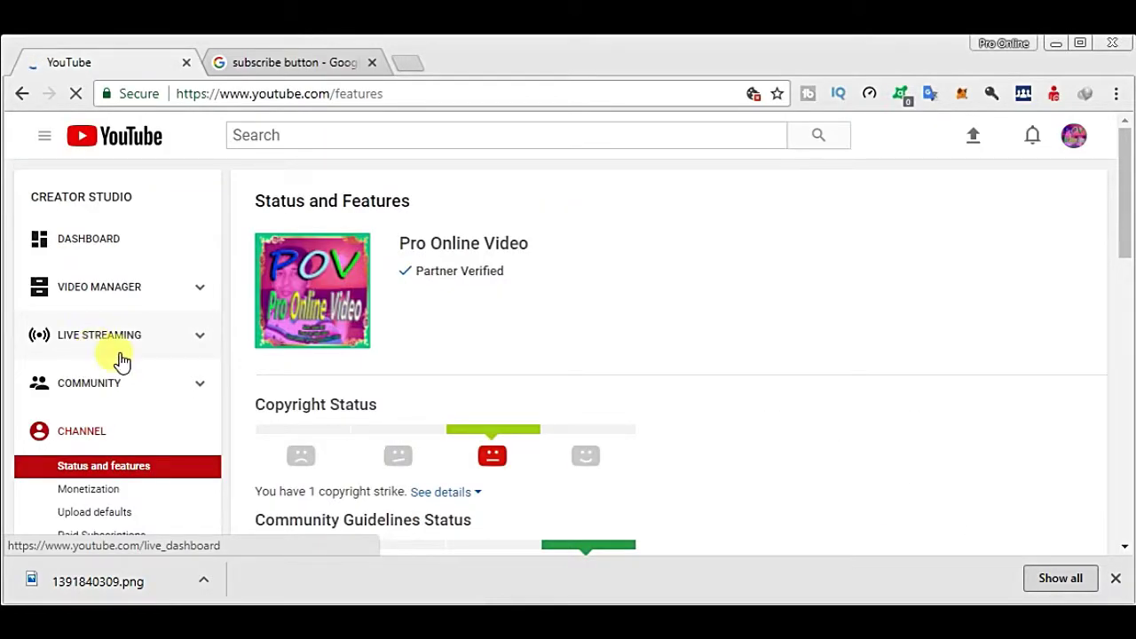
Step: Open the Branding settings of the channel
{"action": "scroll", "coordinate": [229, 421], "scroll_direction": "down", "scroll_amount": 3}
{"action": "scroll", "coordinate": [229, 422], "scroll_direction": "down", "scroll_amount": 2}
{"action": "scroll", "coordinate": [229, 421], "scroll_direction": "up", "scroll_amount": 2}
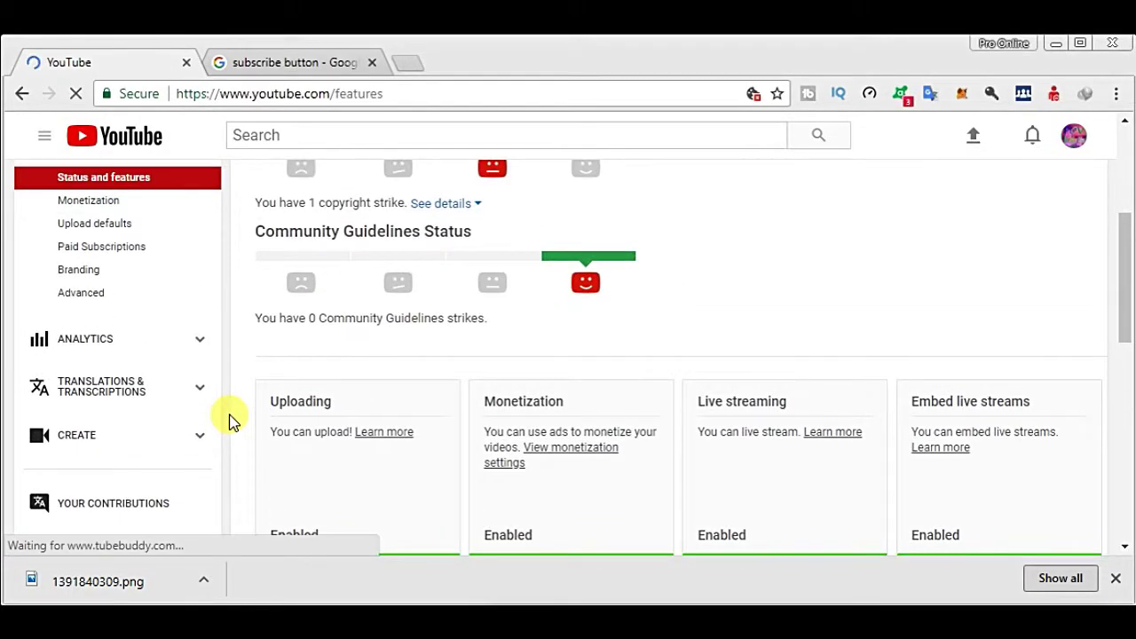
{"action": "scroll", "coordinate": [229, 422], "scroll_direction": "down", "scroll_amount": 1}
{"action": "scroll", "coordinate": [77, 223], "scroll_direction": "up", "scroll_amount": 2}
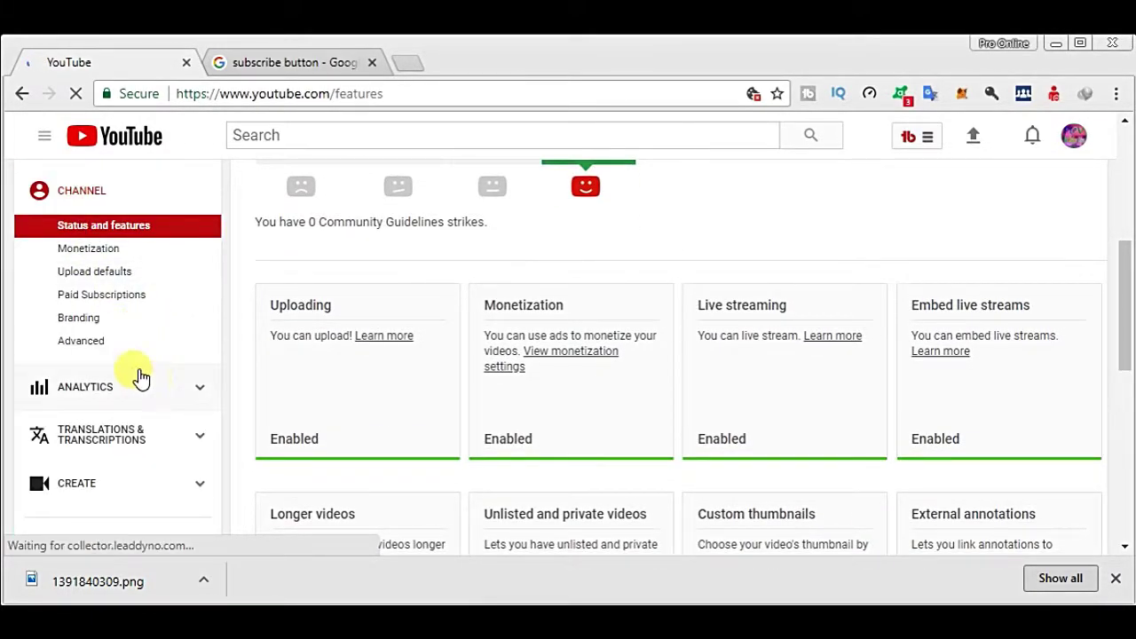
{"action": "left_click", "coordinate": [101, 324]}
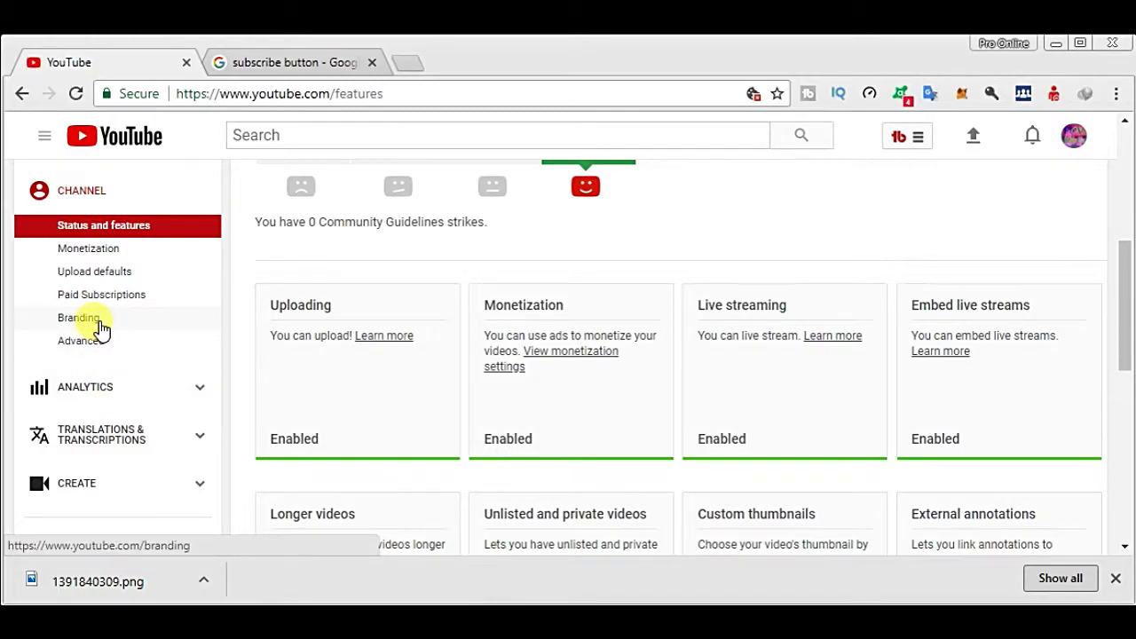
{"action": "left_click", "coordinate": [99, 326]}
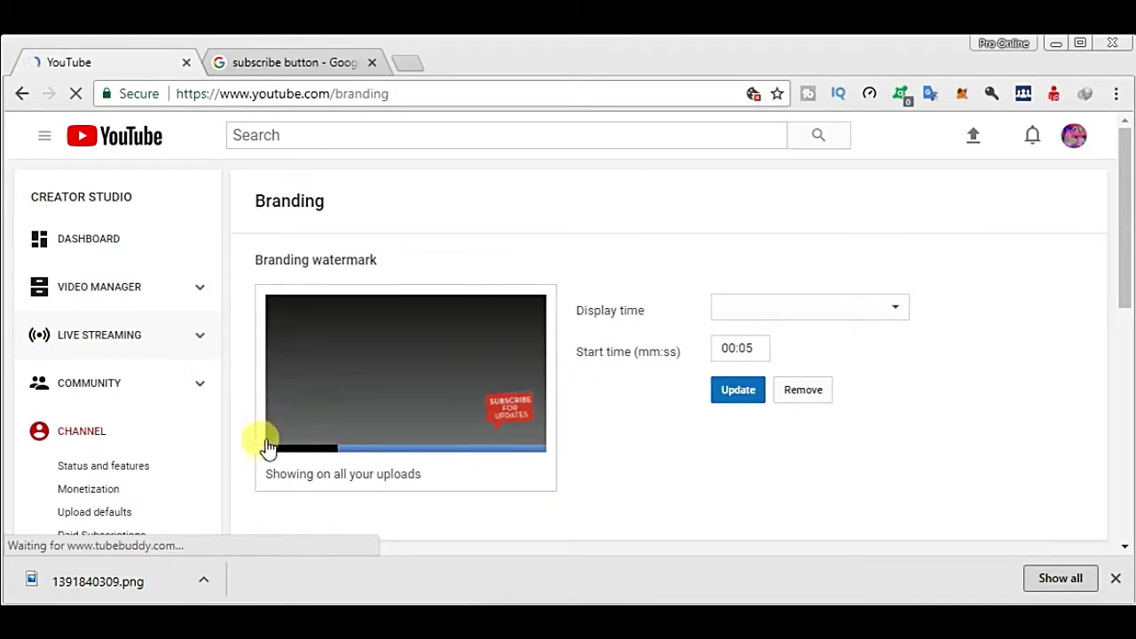
Step: Review the display time options of the current branding watermark and remove that watermark from the channel
{"action": "scroll", "coordinate": [621, 510], "scroll_direction": "down", "scroll_amount": 2}
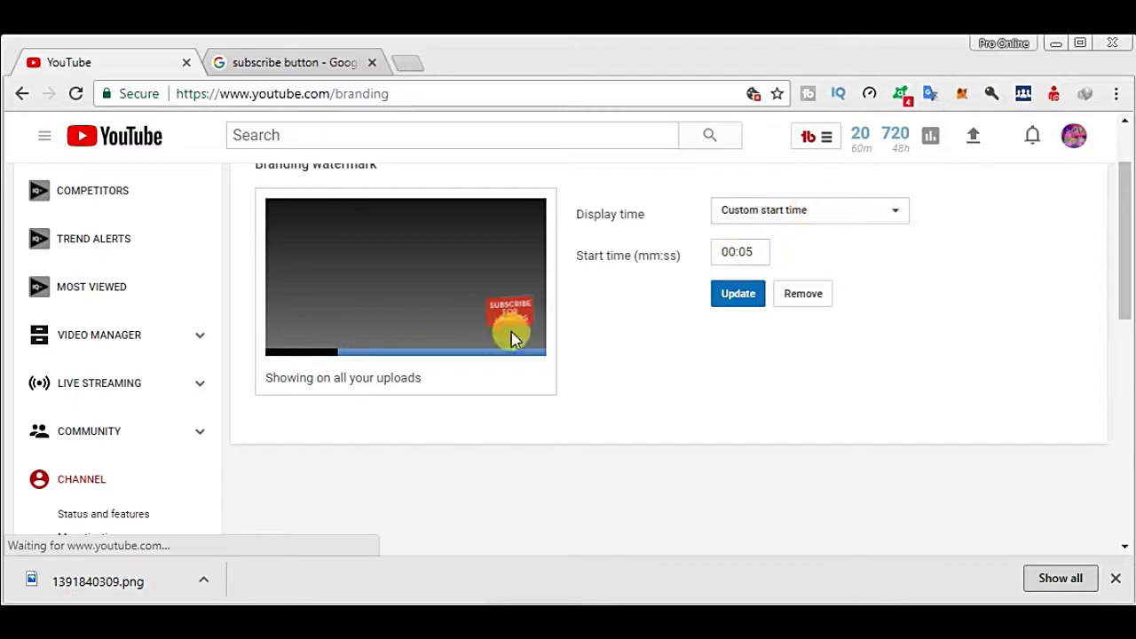
{"action": "scroll", "coordinate": [550, 351], "scroll_direction": "up", "scroll_amount": 2}
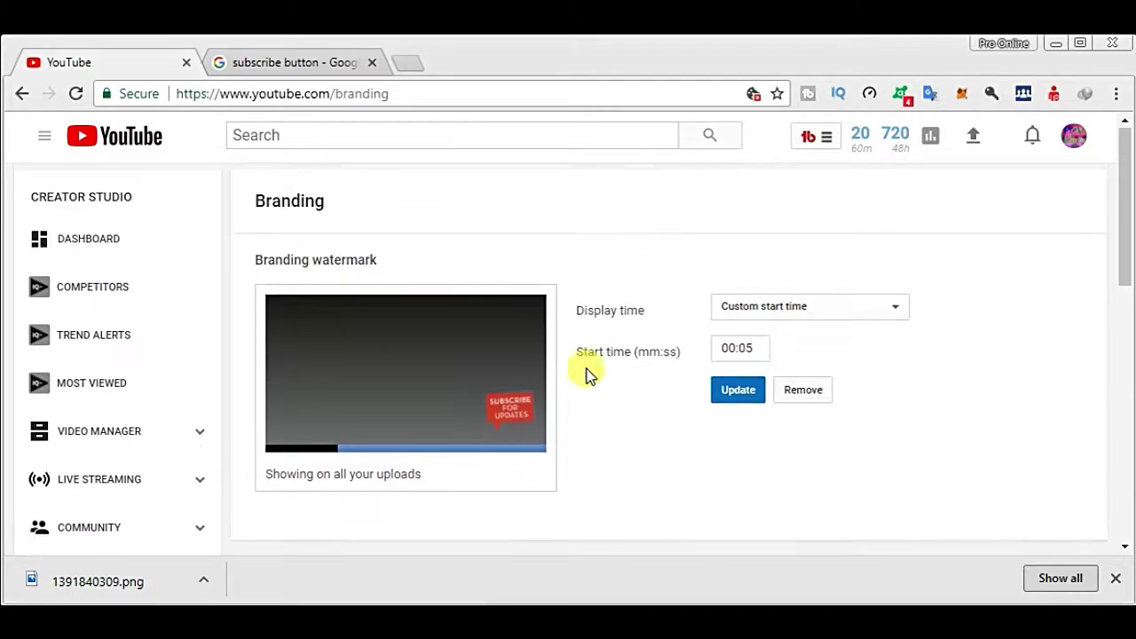
{"action": "left_click", "coordinate": [868, 305]}
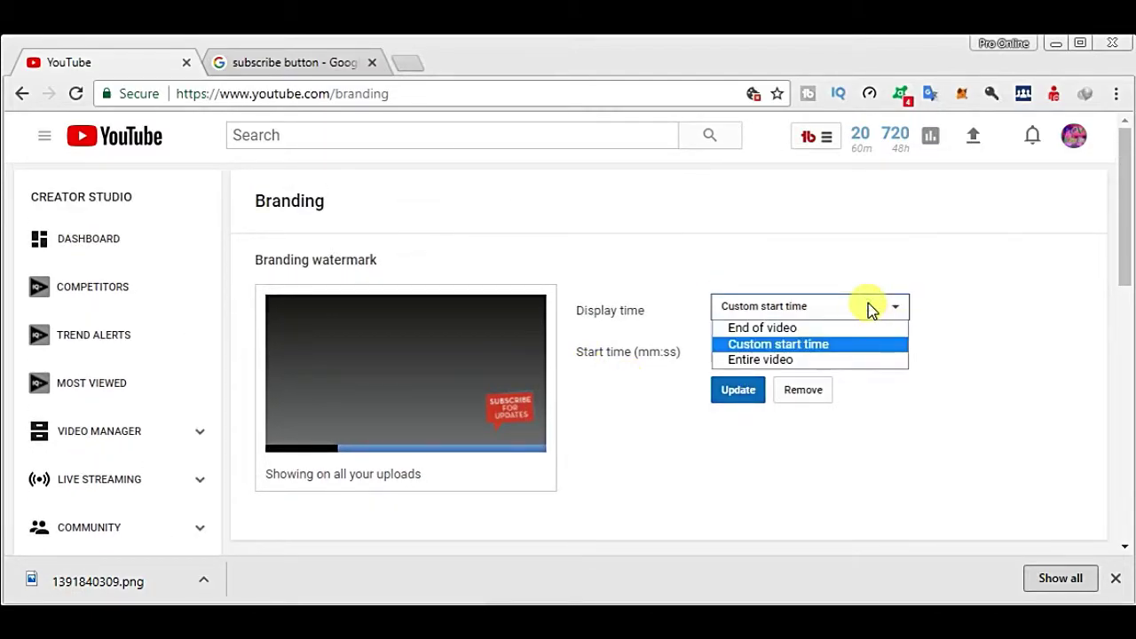
{"action": "left_click", "coordinate": [867, 305]}
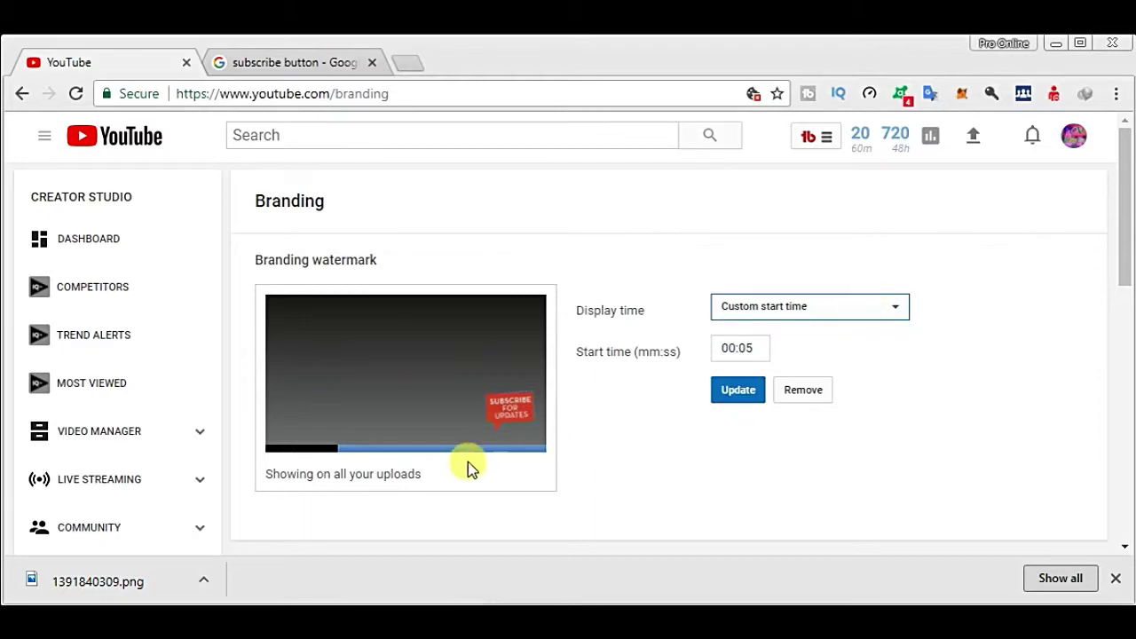
{"action": "left_click", "coordinate": [803, 397]}
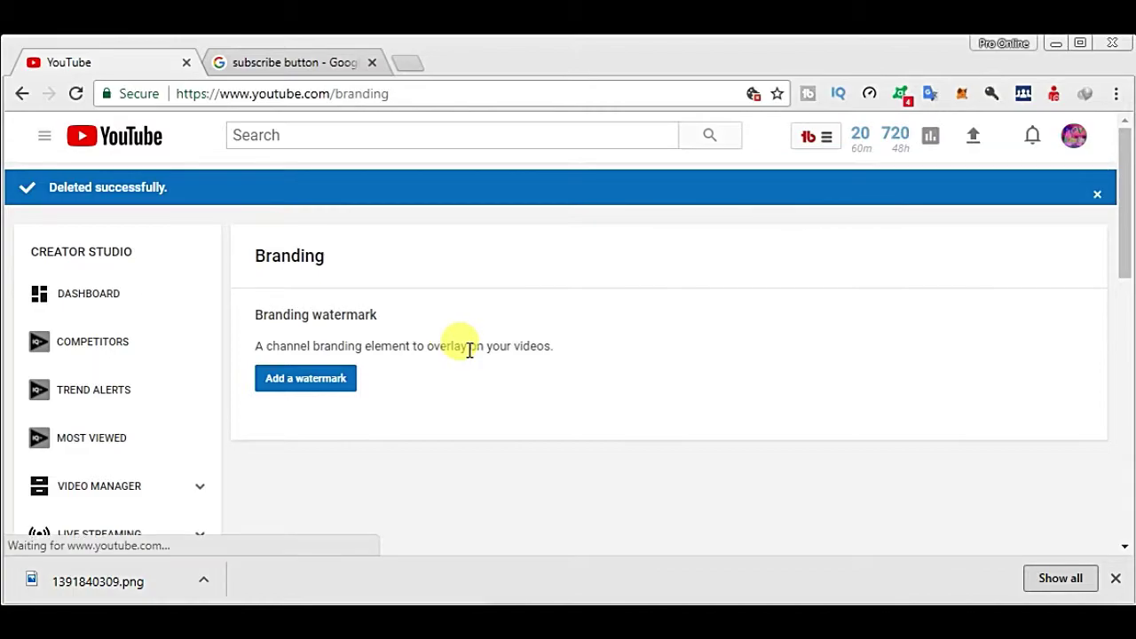
Step: Start a new branding watermark and upload the subscribe button image 1391840309.png from the Desktop
{"action": "left_click", "coordinate": [307, 388]}
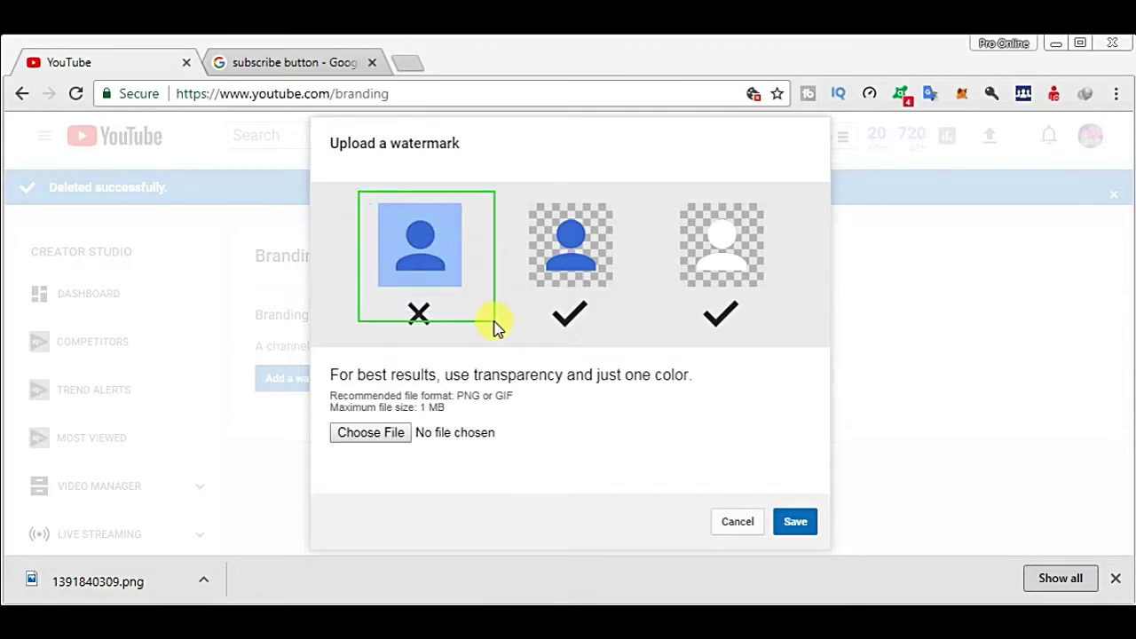
{"action": "mouse_move", "coordinate": [518, 210]}
{"action": "left_mouse_down"}
{"action": "mouse_move", "coordinate": [616, 346]}
{"action": "mouse_move", "coordinate": [648, 334]}
{"action": "left_mouse_up"}
{"action": "left_click_drag", "start_coordinate": [668, 192], "coordinate": [782, 328]}
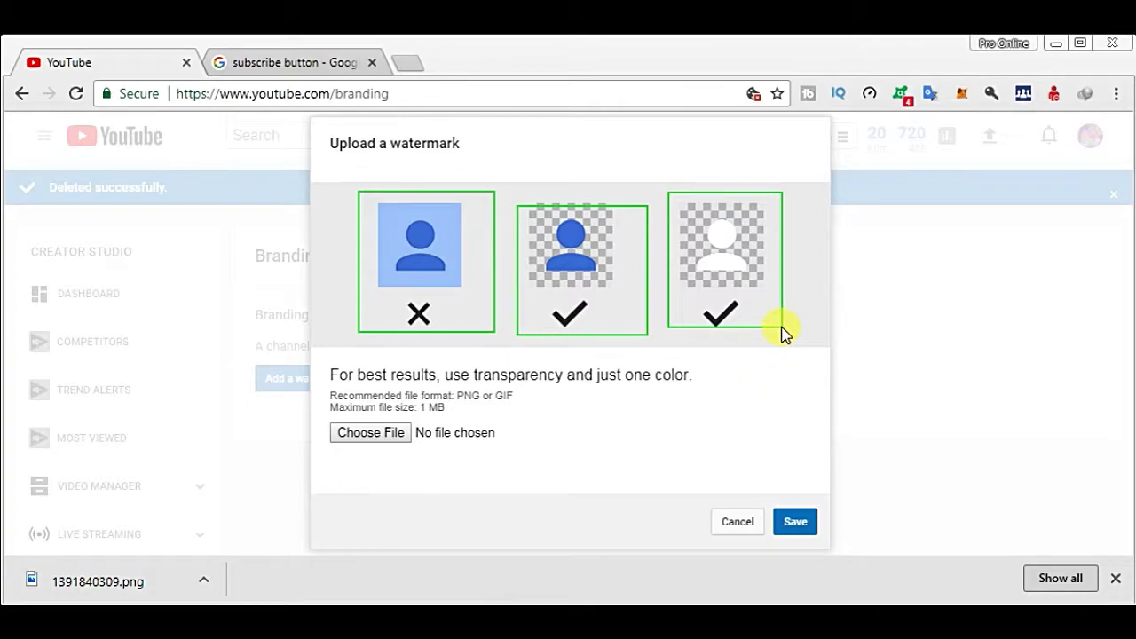
{"action": "left_click", "coordinate": [364, 439]}
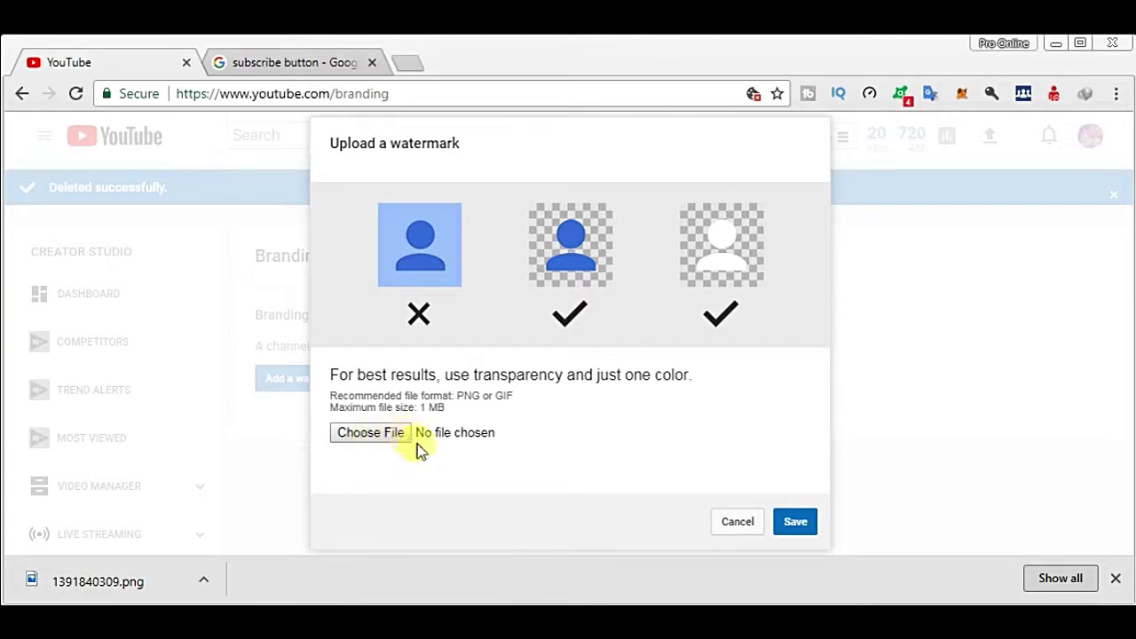
{"action": "left_click_drag", "start_coordinate": [320, 403], "coordinate": [499, 472]}
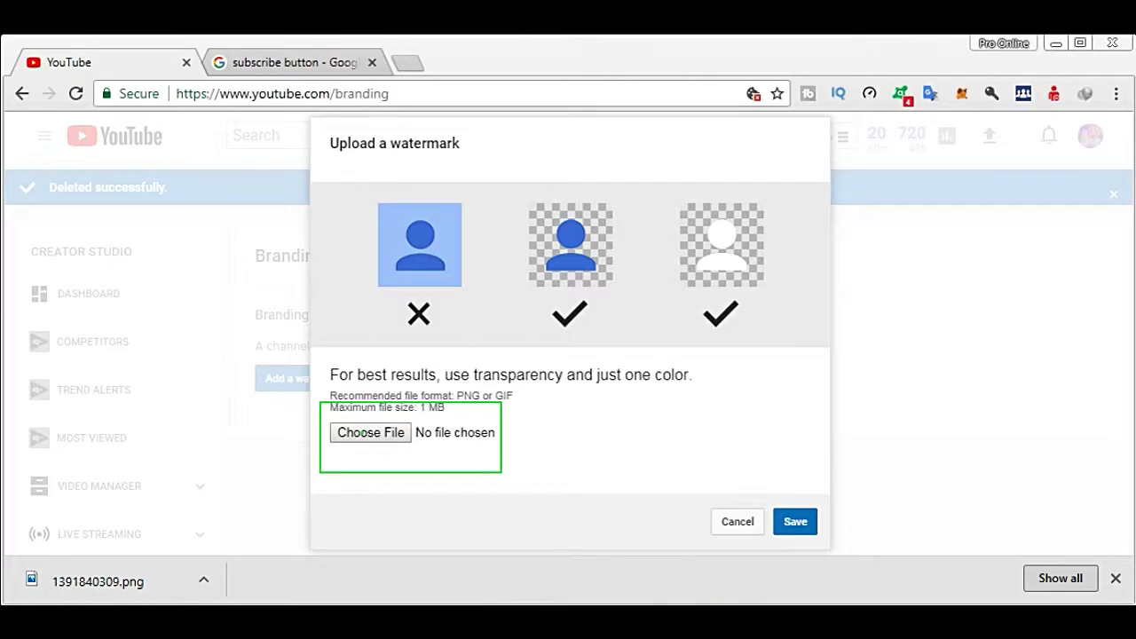
{"action": "left_click_drag", "start_coordinate": [324, 402], "coordinate": [456, 417]}
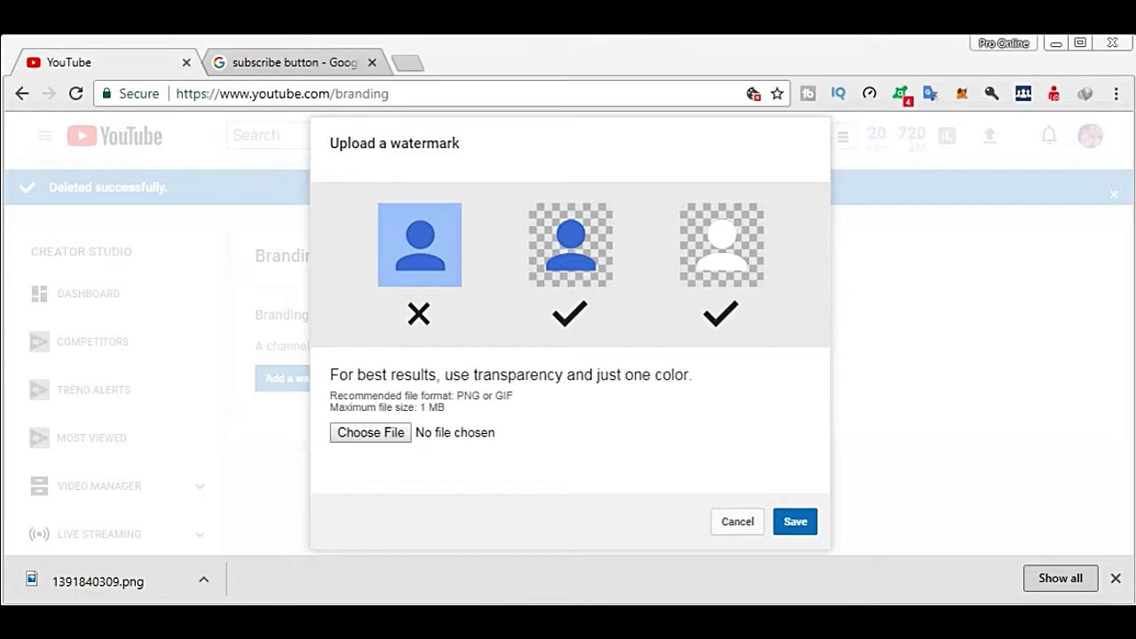
{"action": "left_click", "coordinate": [393, 433]}
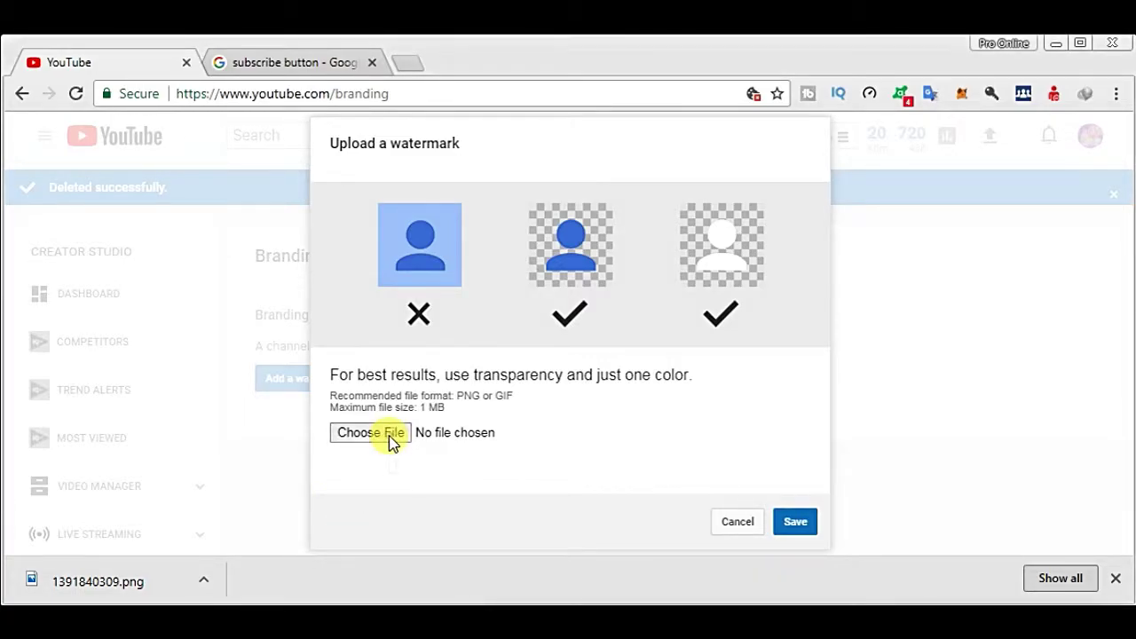
{"action": "scroll", "coordinate": [450, 329], "scroll_direction": "down", "scroll_amount": 5}
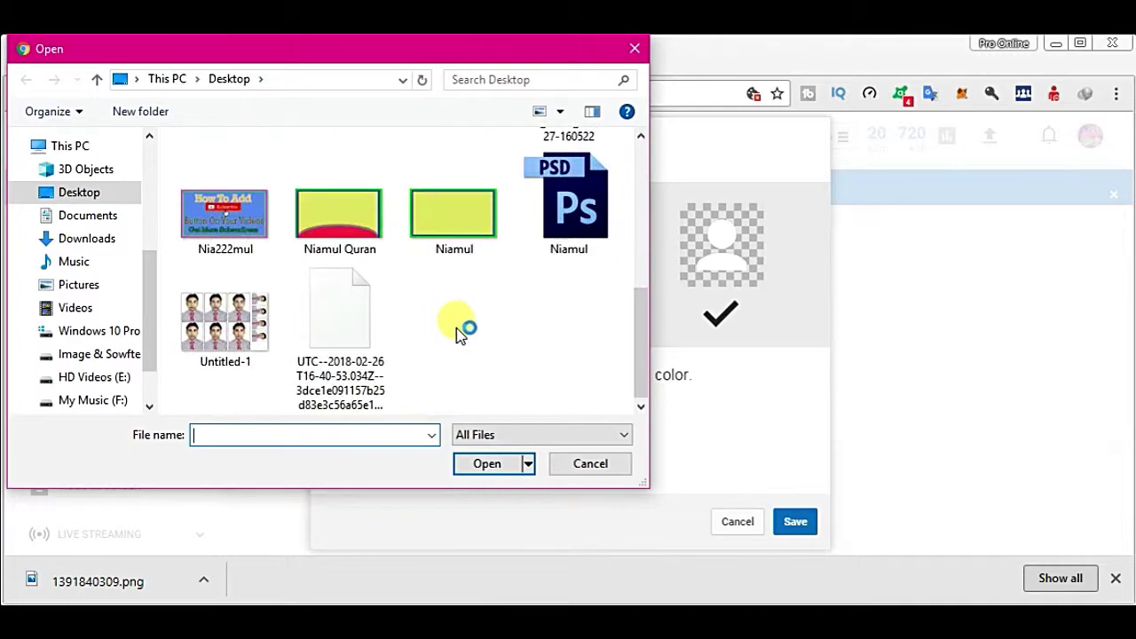
{"action": "scroll", "coordinate": [462, 335], "scroll_direction": "up", "scroll_amount": 3}
{"action": "left_click", "coordinate": [350, 324]}
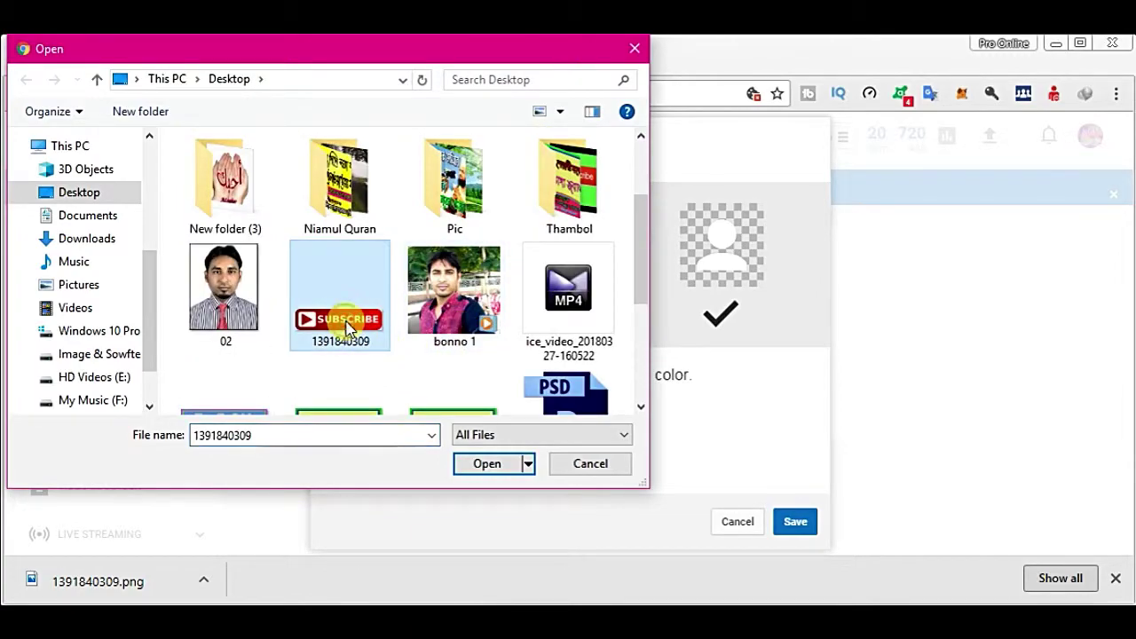
{"action": "left_click", "coordinate": [487, 463]}
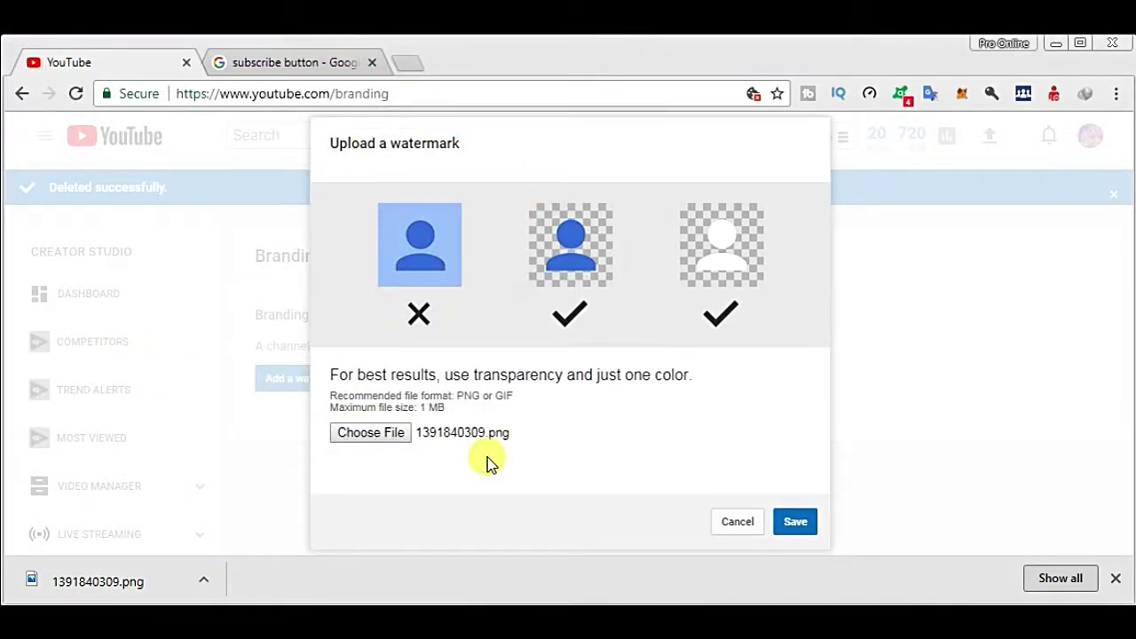
{"action": "left_click", "coordinate": [795, 523]}
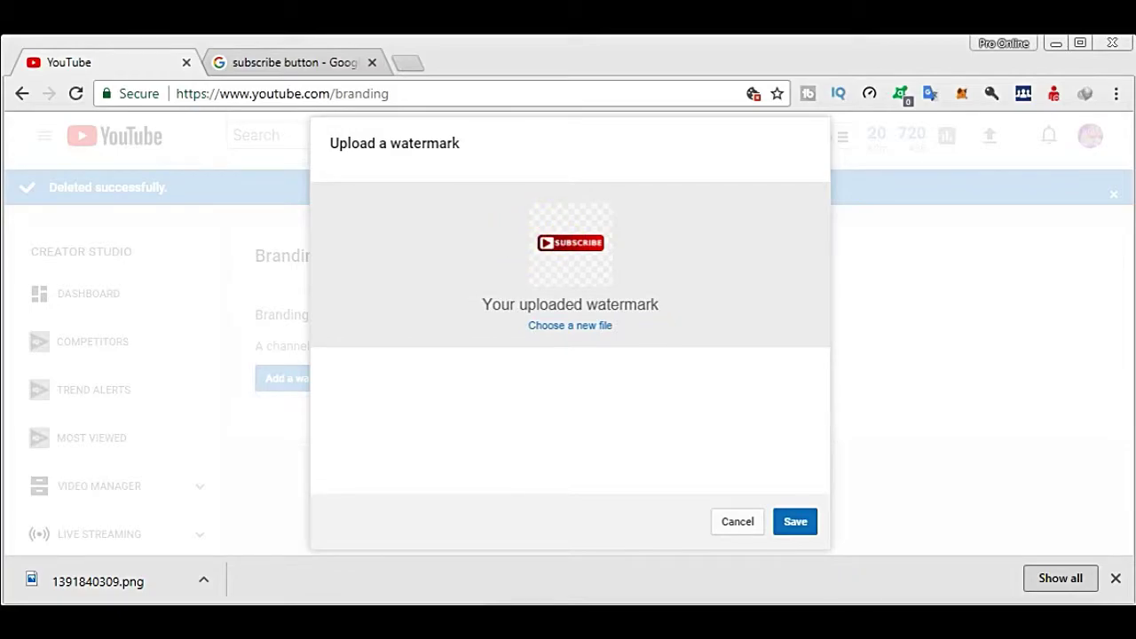
Step: Save the uploaded subscribe image as the channel's watermark and close the downloads bar
{"action": "left_click_drag", "start_coordinate": [520, 213], "coordinate": [638, 289]}
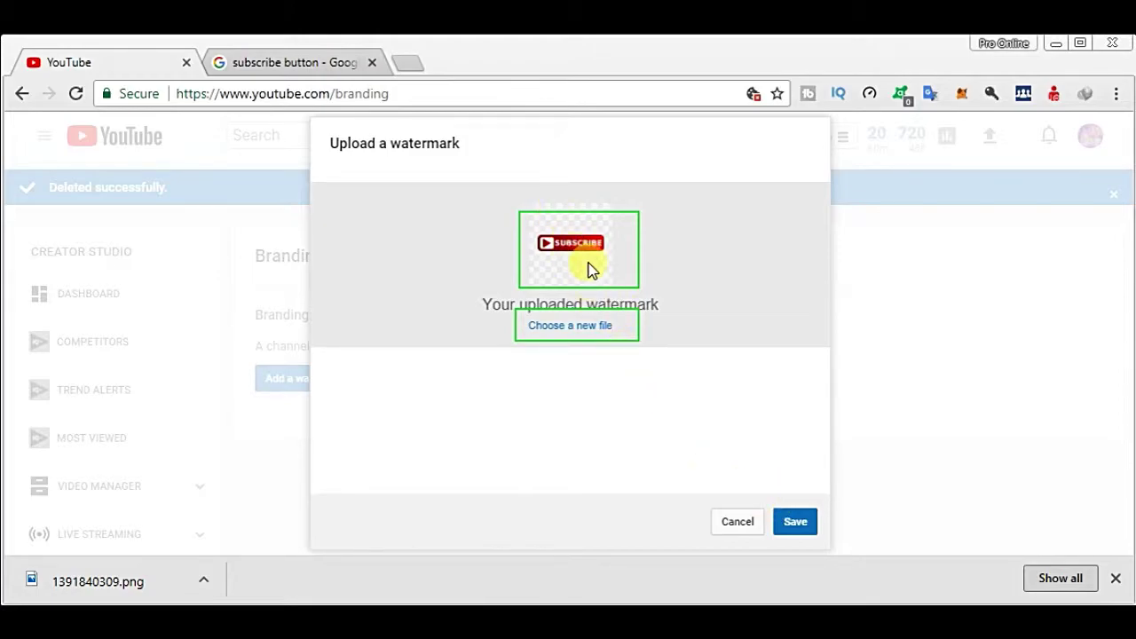
{"action": "left_click", "coordinate": [795, 524]}
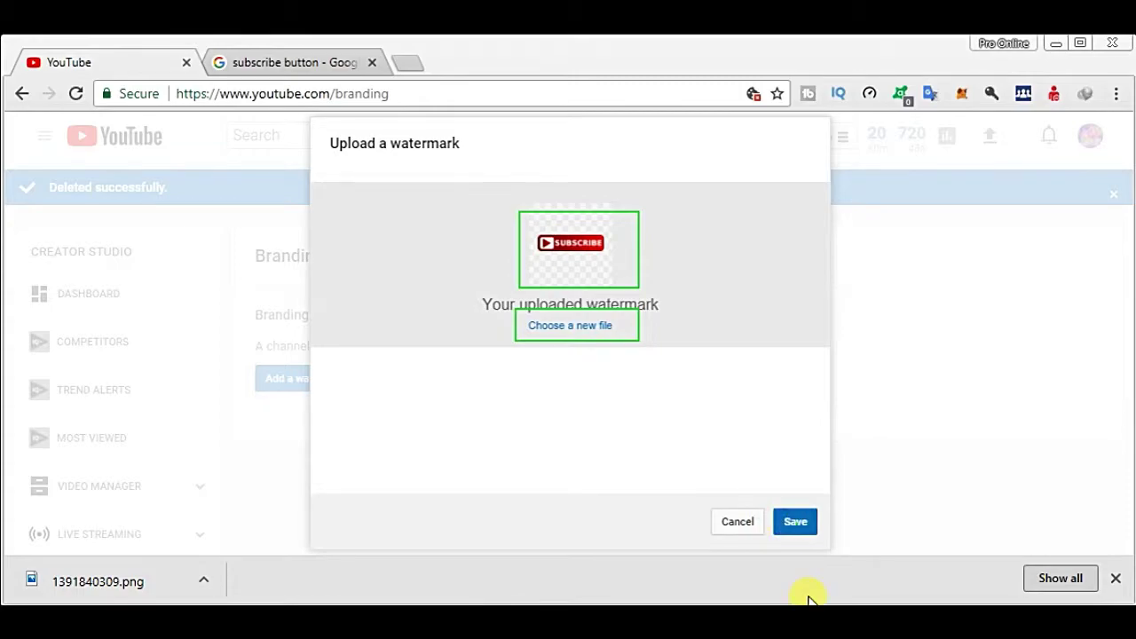
{"action": "left_click", "coordinate": [799, 531]}
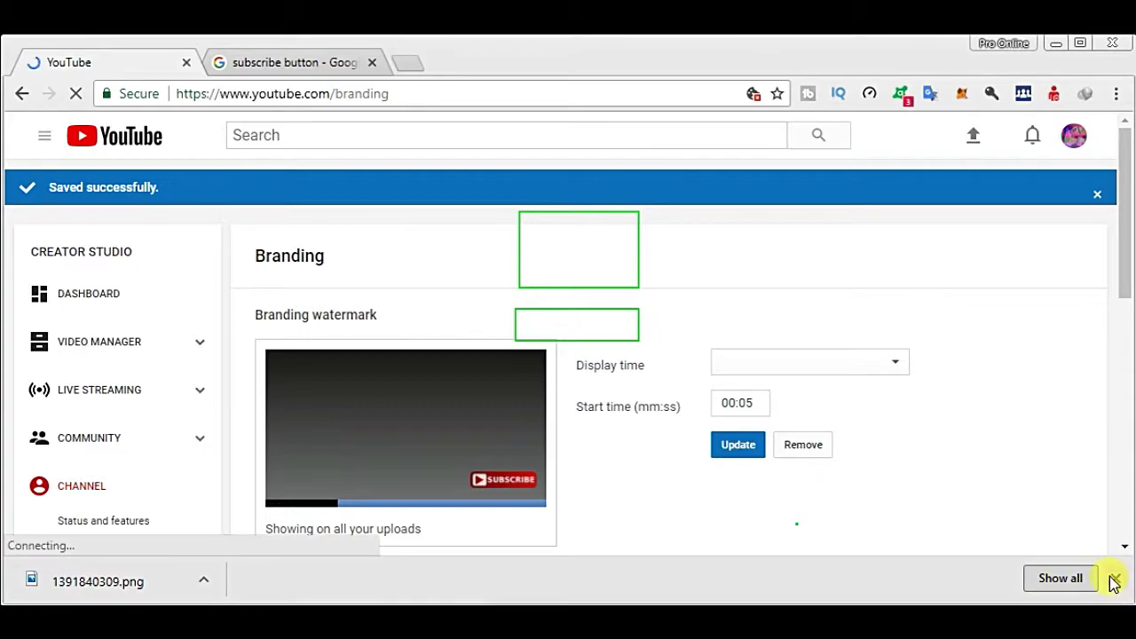
{"action": "left_click", "coordinate": [1115, 578]}
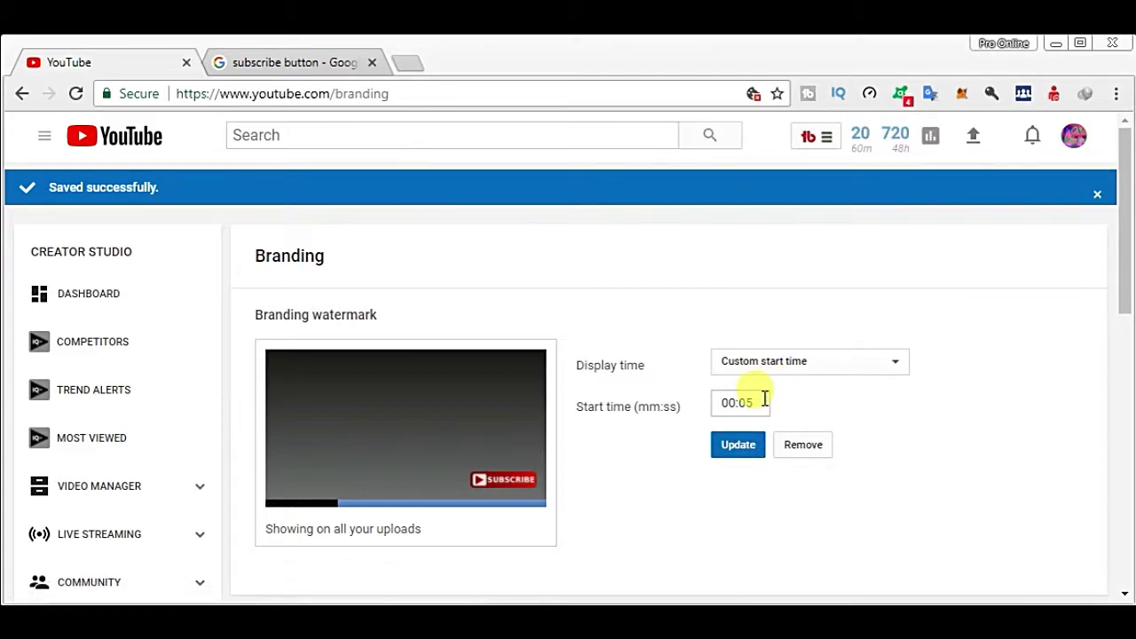
{"action": "left_click_drag", "start_coordinate": [764, 401], "coordinate": [742, 405]}
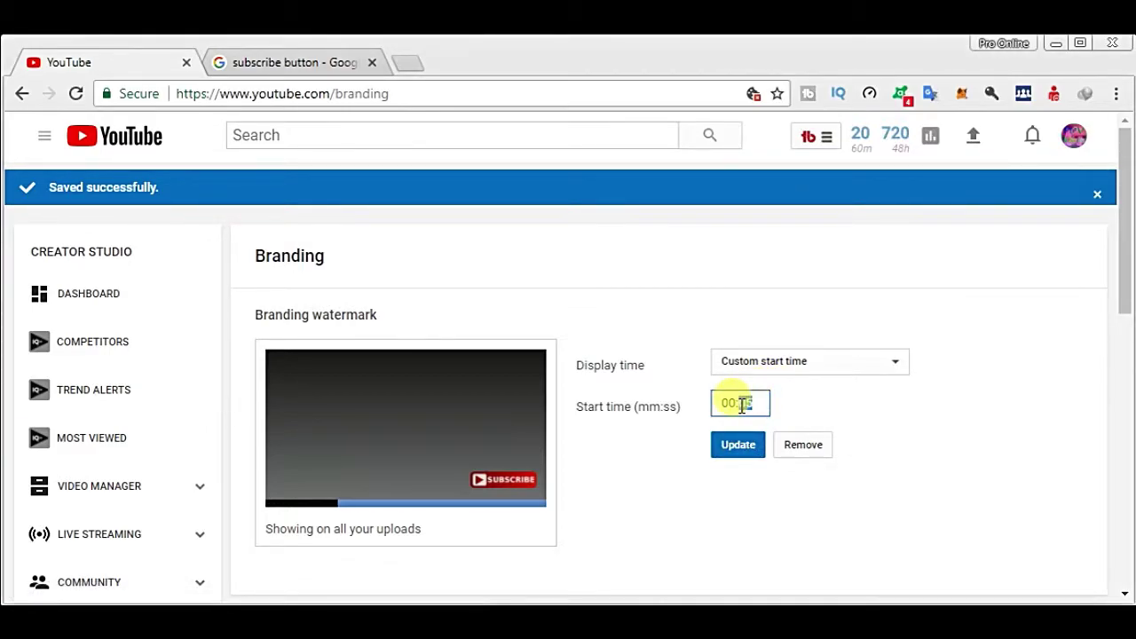
{"action": "key", "text": "BackSpace"}
{"action": "type", "text": "00:05"}
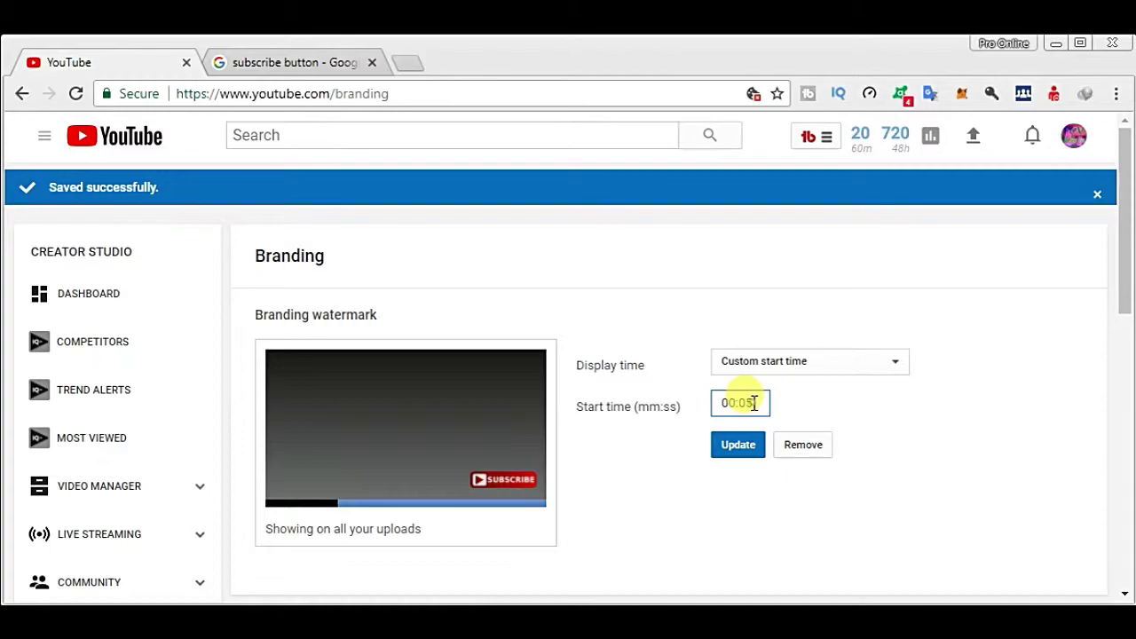
Step: Set the watermark's start time to 00:05, update the branding settings and dismiss the notification
{"action": "left_click_drag", "start_coordinate": [754, 403], "coordinate": [740, 398]}
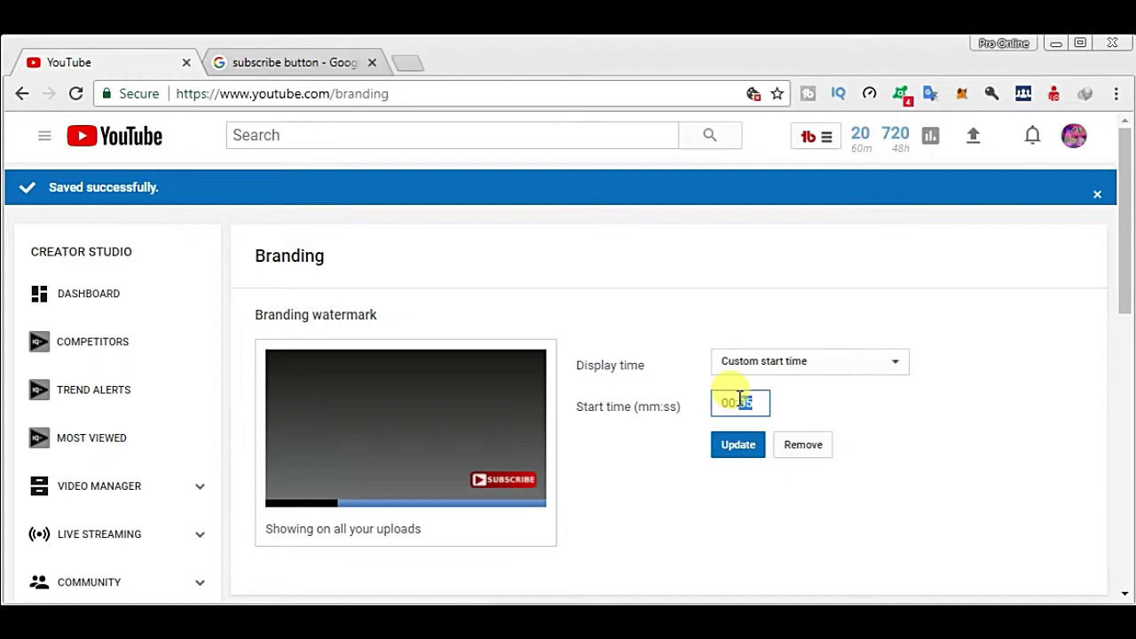
{"action": "type", "text": "10"}
{"action": "key", "text": "BackSpace"}
{"action": "key", "text": "BackSpace"}
{"action": "key", "text": "BackSpace"}
{"action": "key", "text": "BackSpace"}
{"action": "type", "text": "1"}
{"action": "key", "text": "BackSpace"}
{"action": "type", "text": "00:05"}
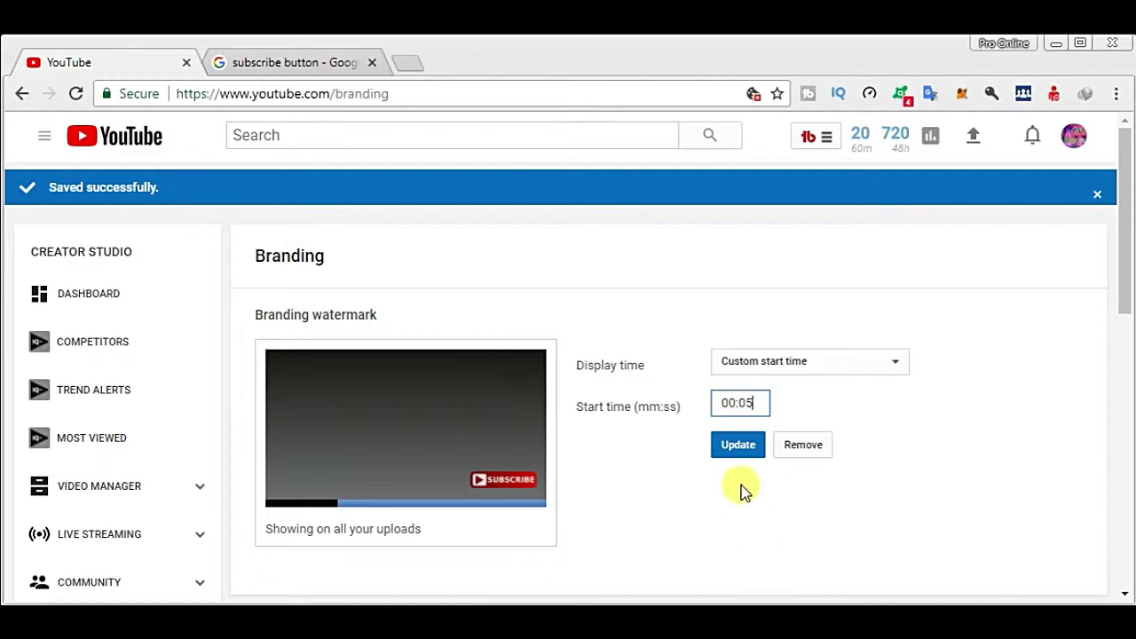
{"action": "left_click", "coordinate": [741, 451]}
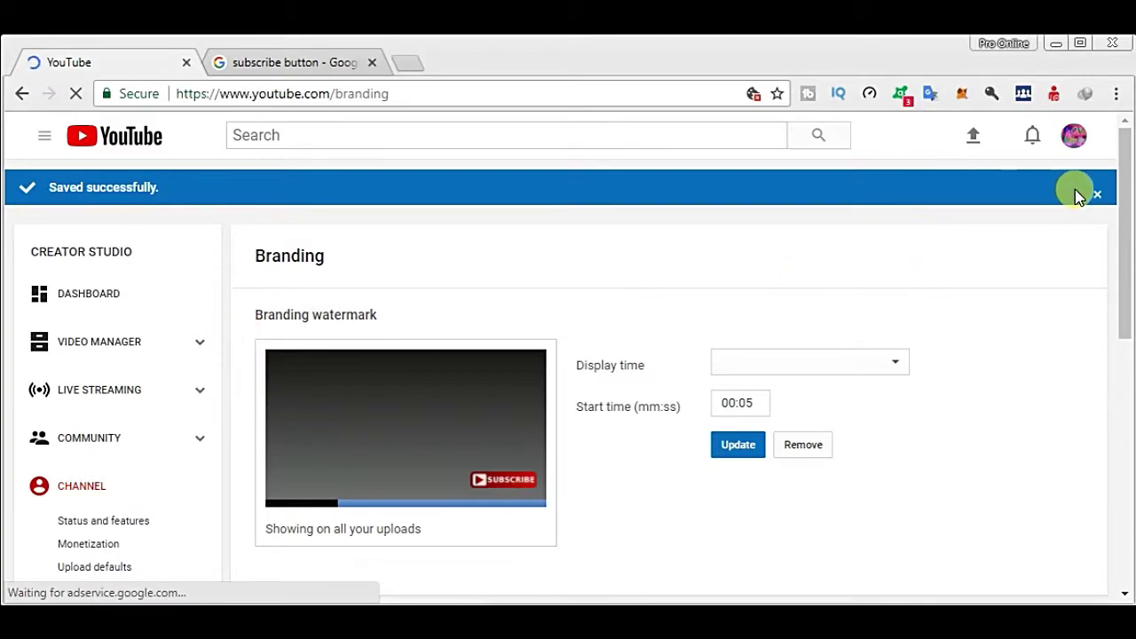
{"action": "left_click", "coordinate": [1096, 195]}
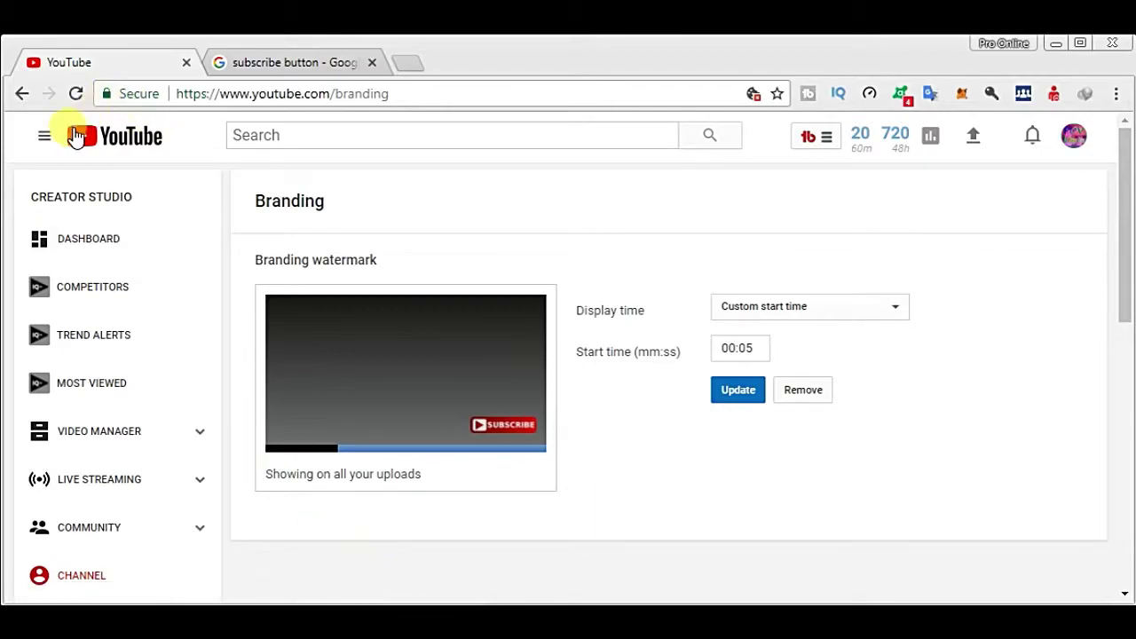
Step: Go to the own channel's home page and find its uploaded videos
{"action": "left_click", "coordinate": [44, 135]}
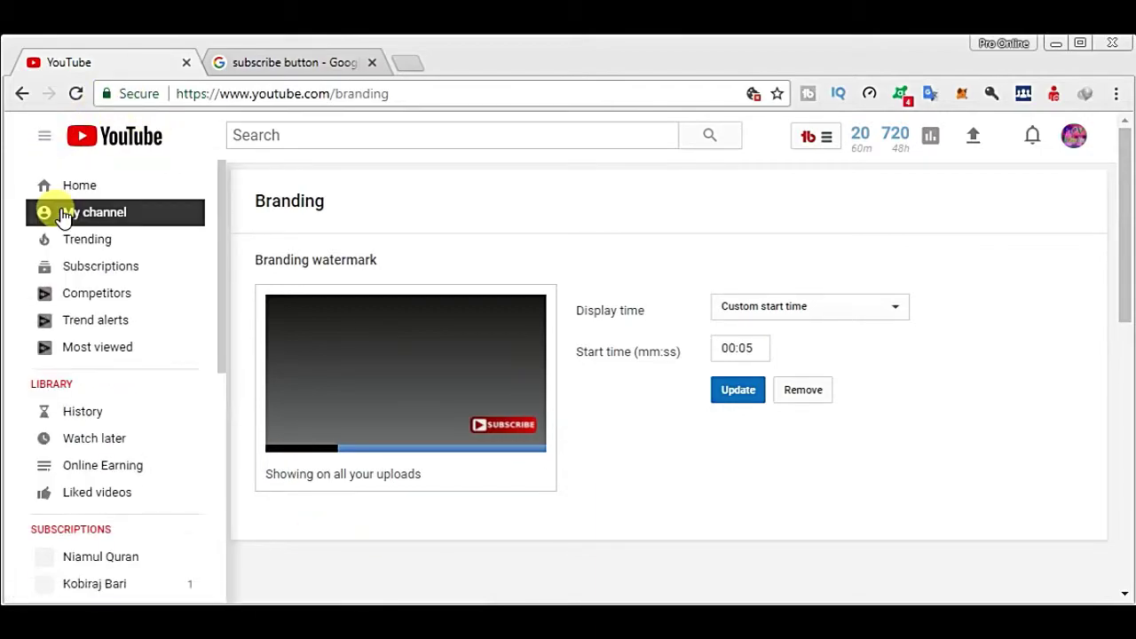
{"action": "left_click", "coordinate": [86, 217]}
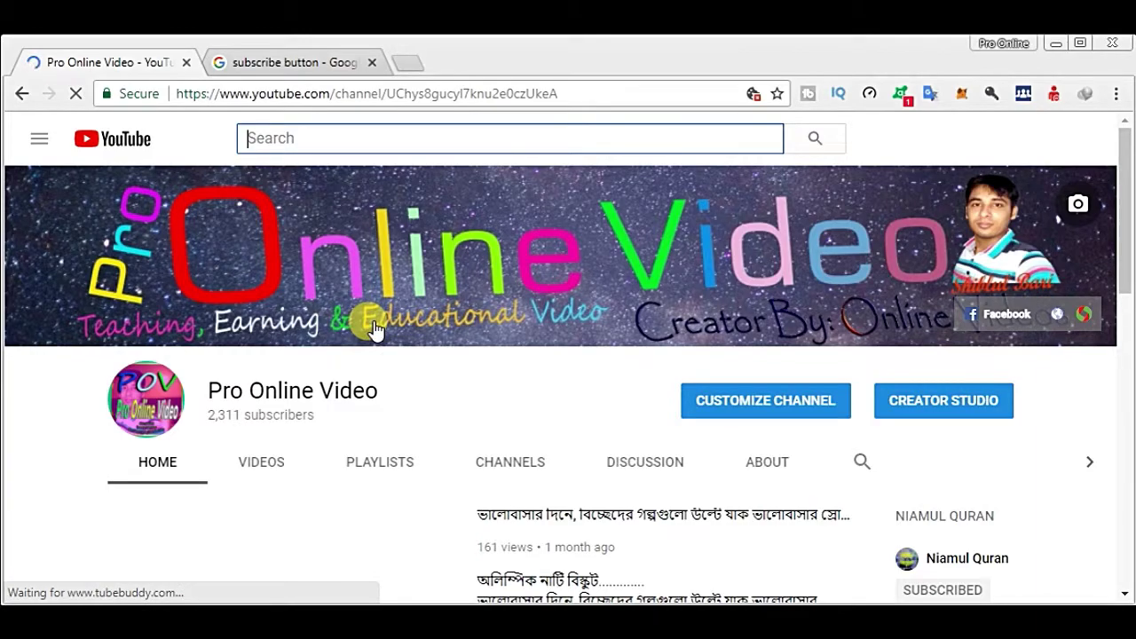
{"action": "scroll", "coordinate": [371, 324], "scroll_direction": "down", "scroll_amount": 3}
{"action": "scroll", "coordinate": [230, 371], "scroll_direction": "up", "scroll_amount": 1}
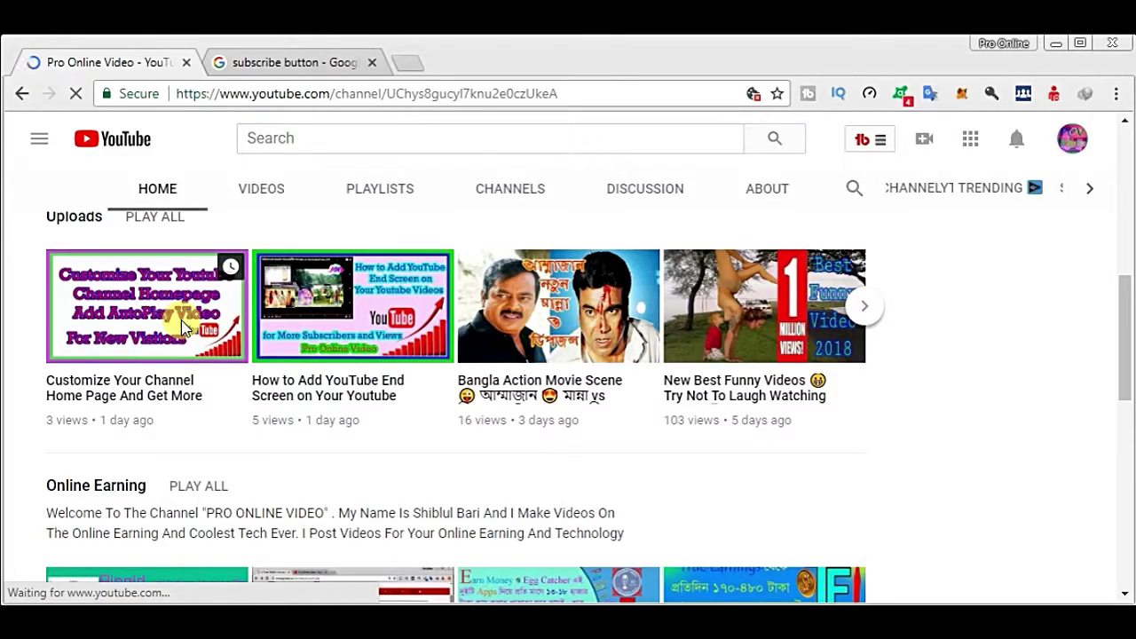
Step: Play the "Customize Your Channel Home Page And Get More Views" video, check its subscribe watermark and pause playback
{"action": "left_click", "coordinate": [181, 328]}
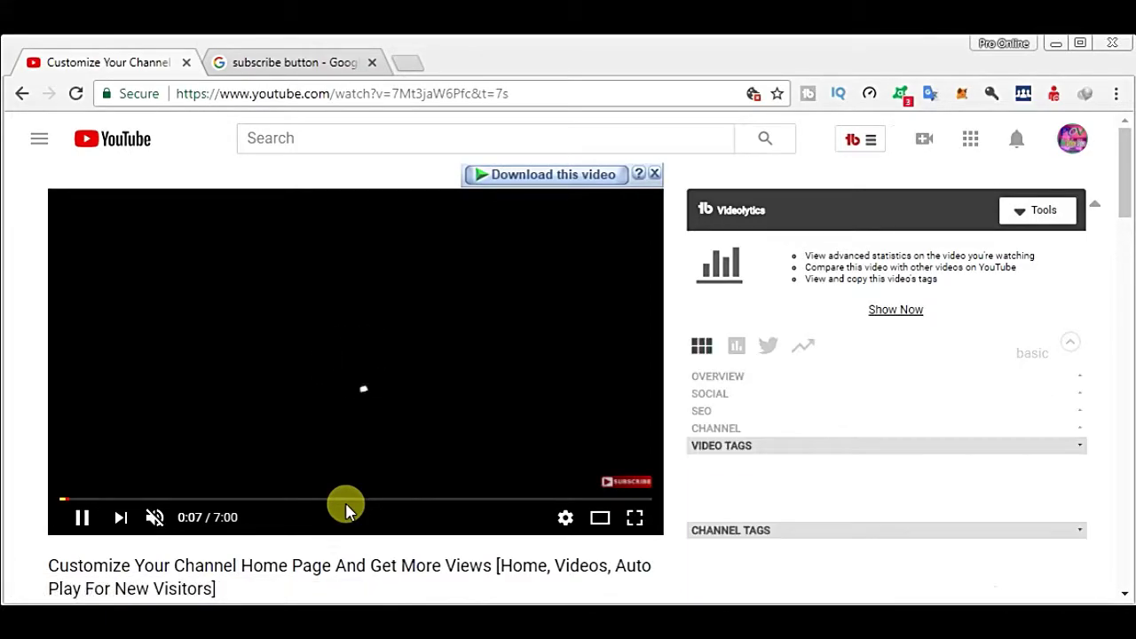
{"action": "mouse_move", "coordinate": [628, 488]}
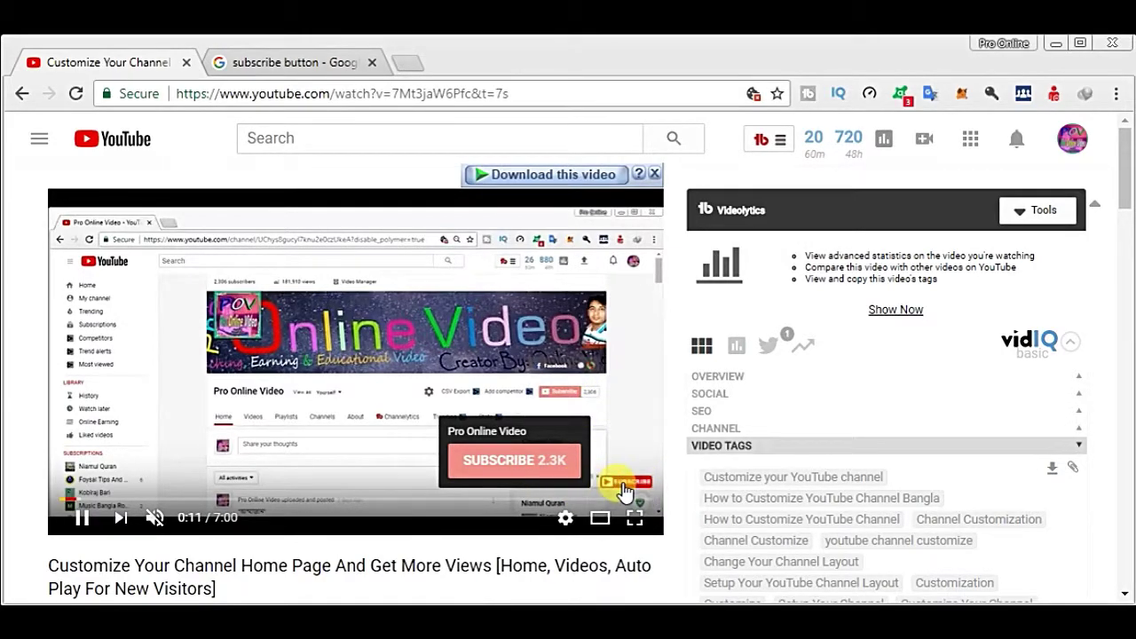
{"action": "left_click", "coordinate": [85, 520]}
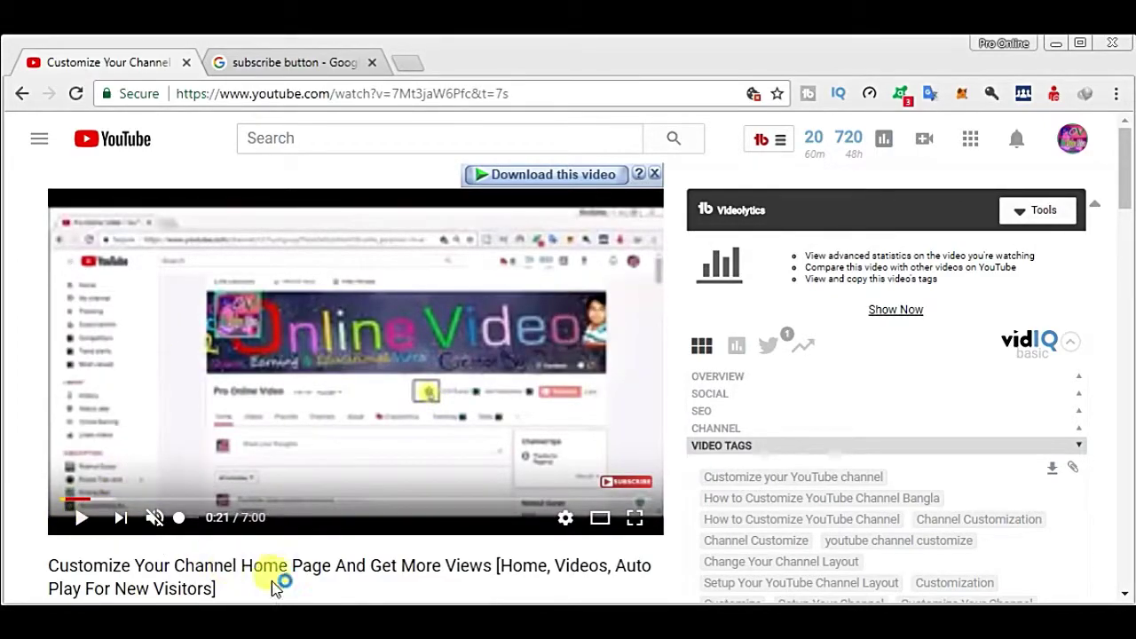